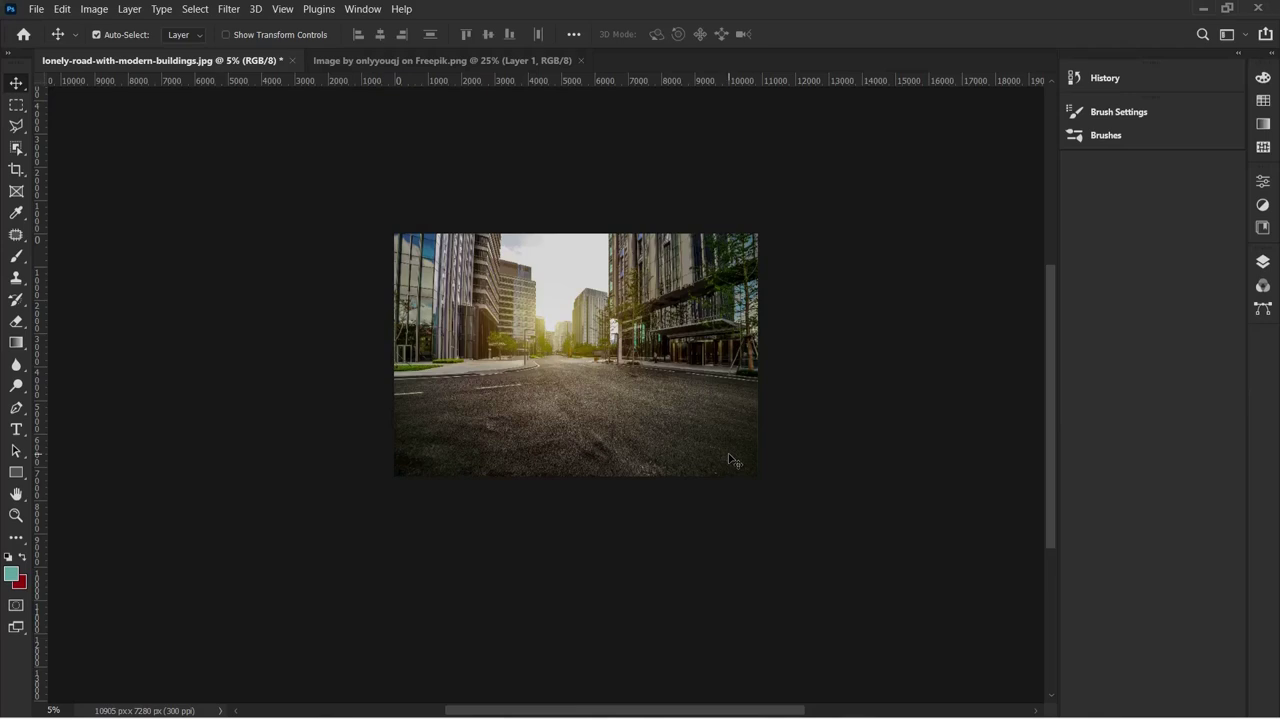
Step: Unlock the street photo's Background layer so it becomes Layer 0
key("ctrl+plus")
key("ctrl+plus")
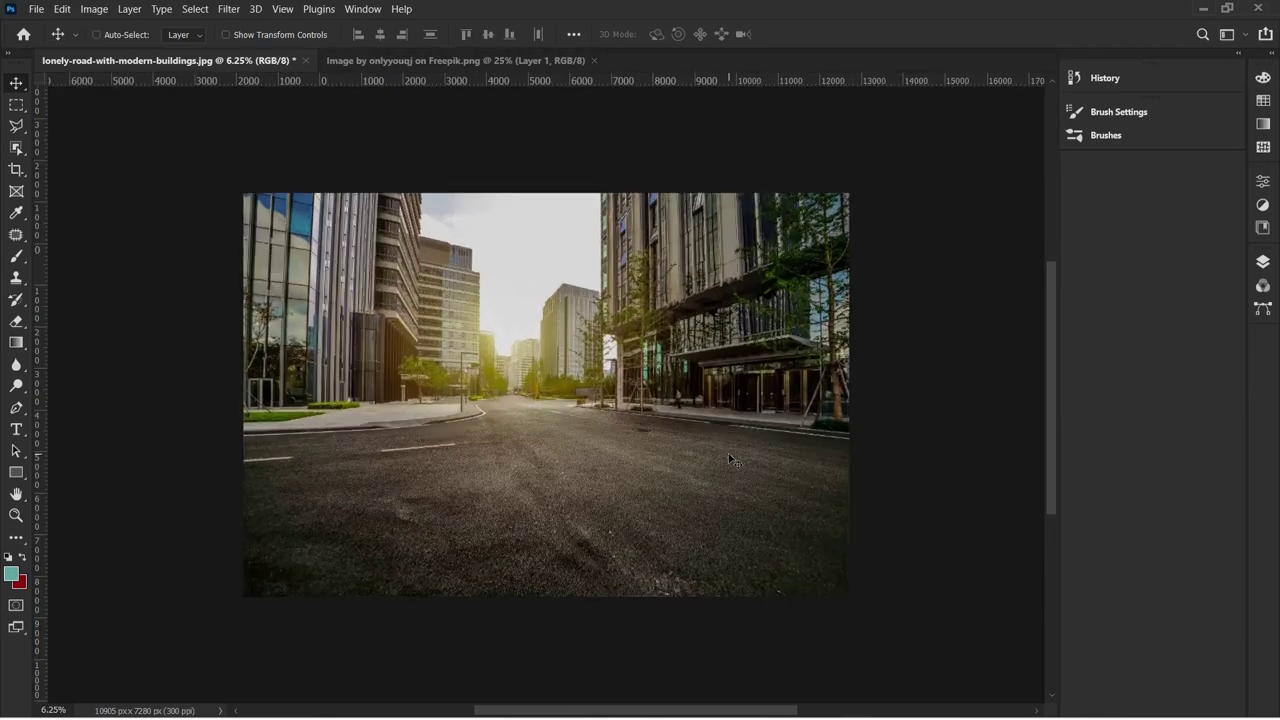
key("ctrl+plus")
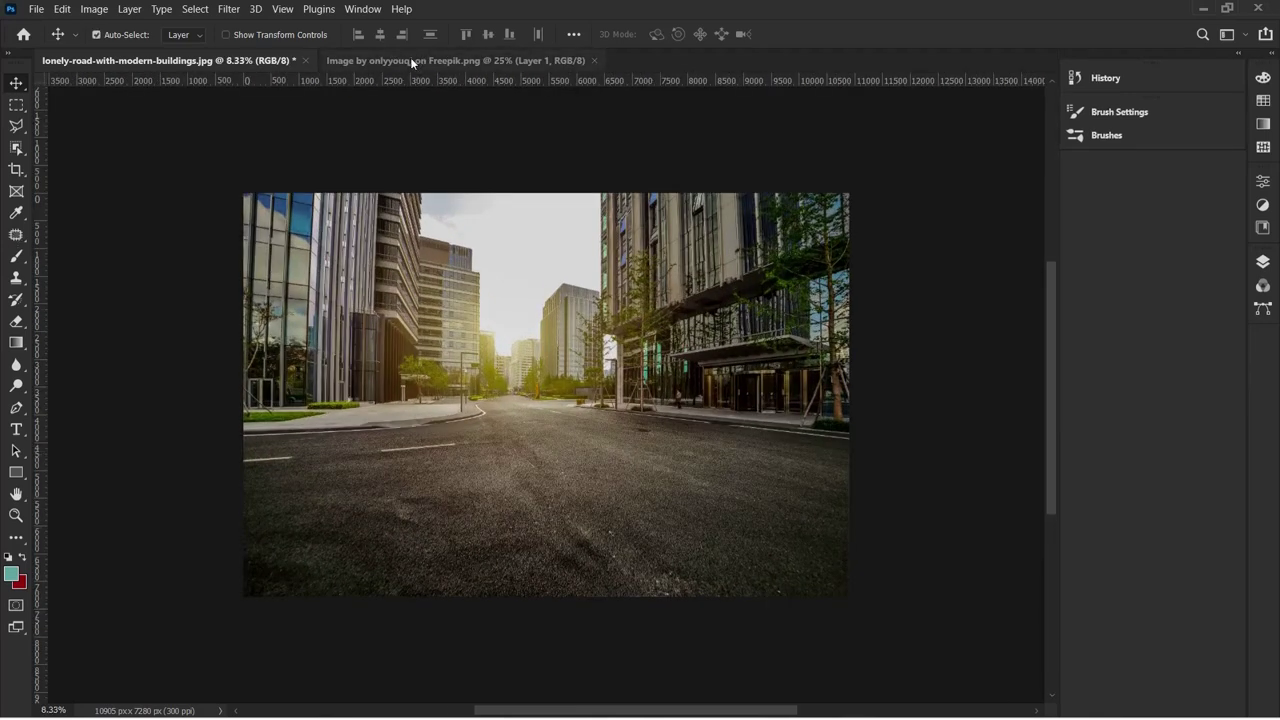
left_click(441, 63)
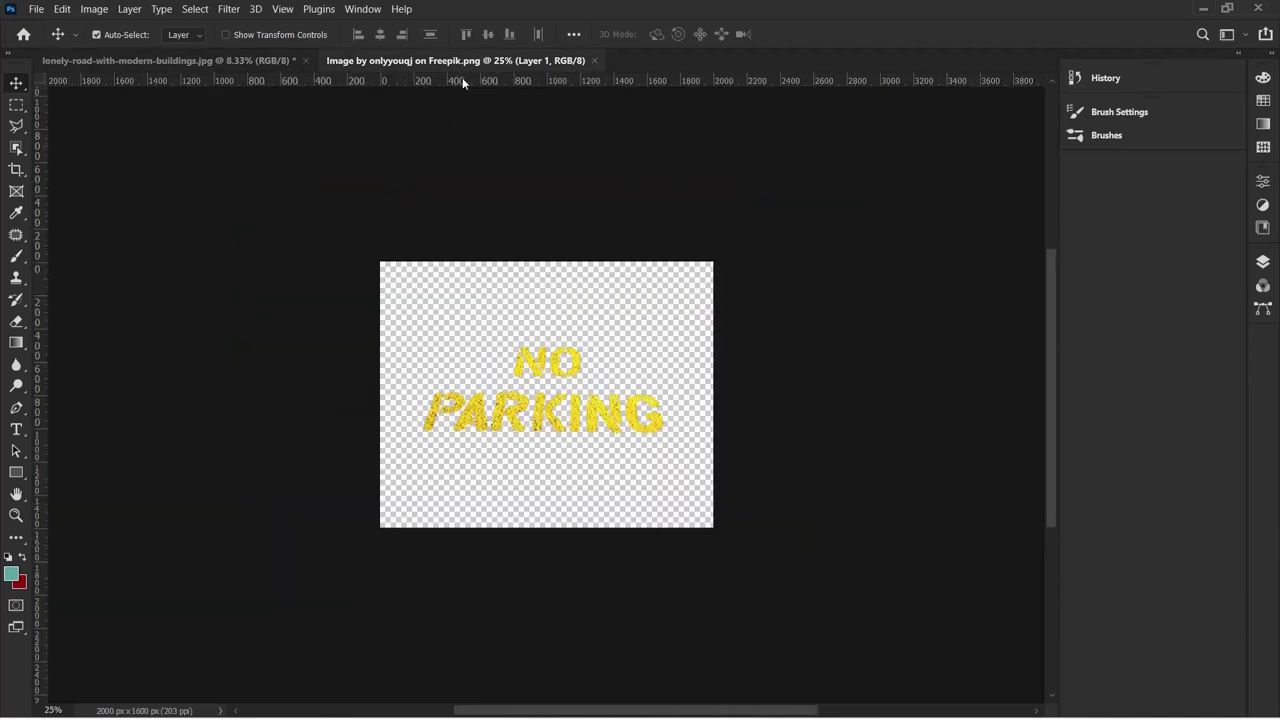
left_click(250, 61)
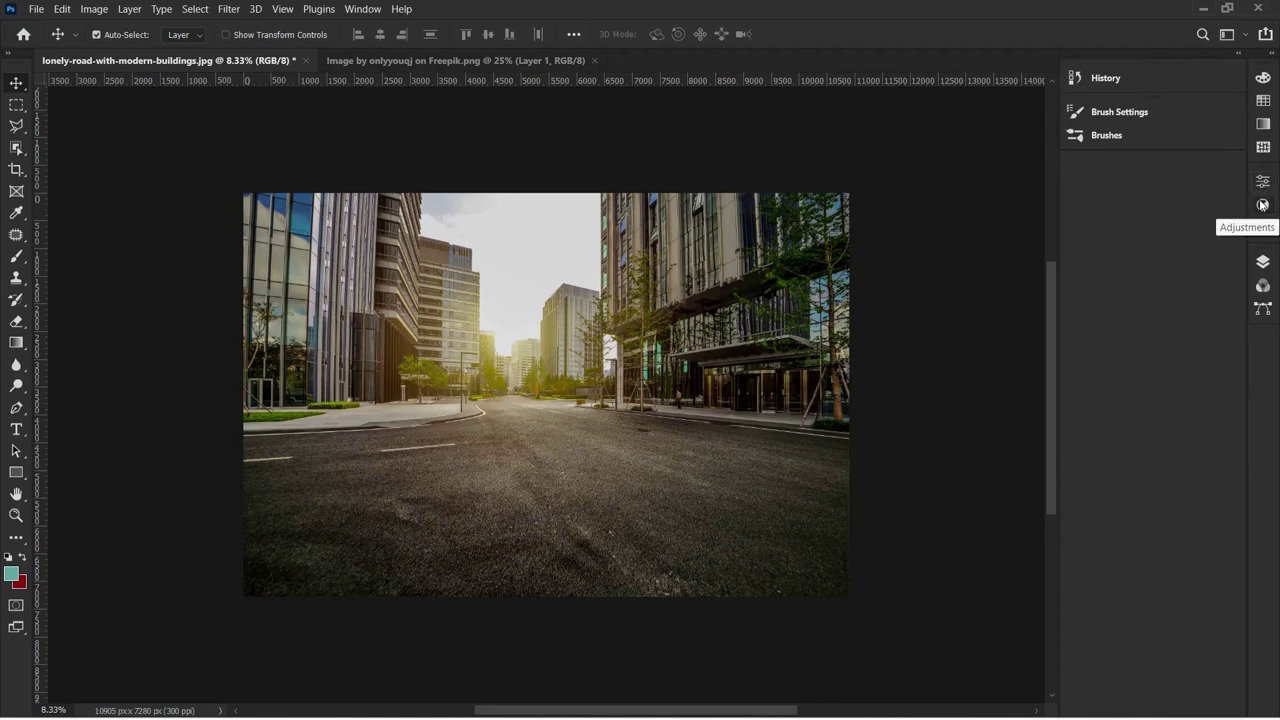
left_click(1263, 261)
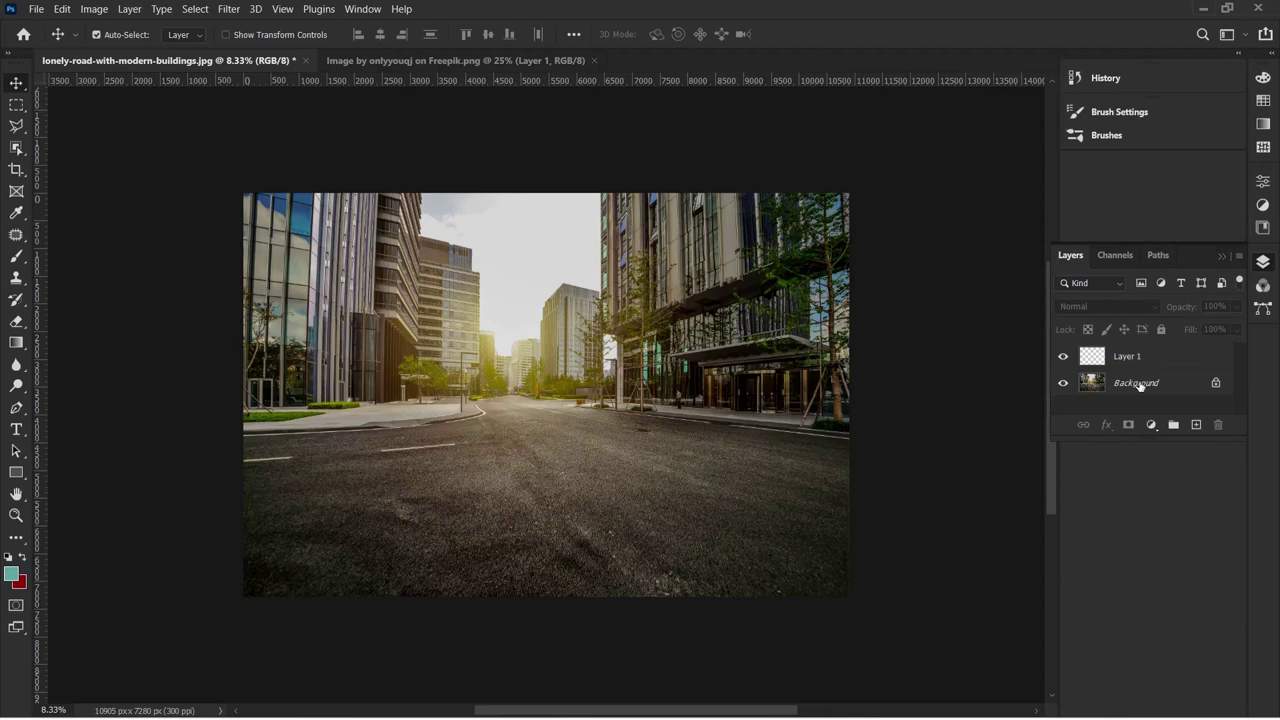
left_click(1155, 364)
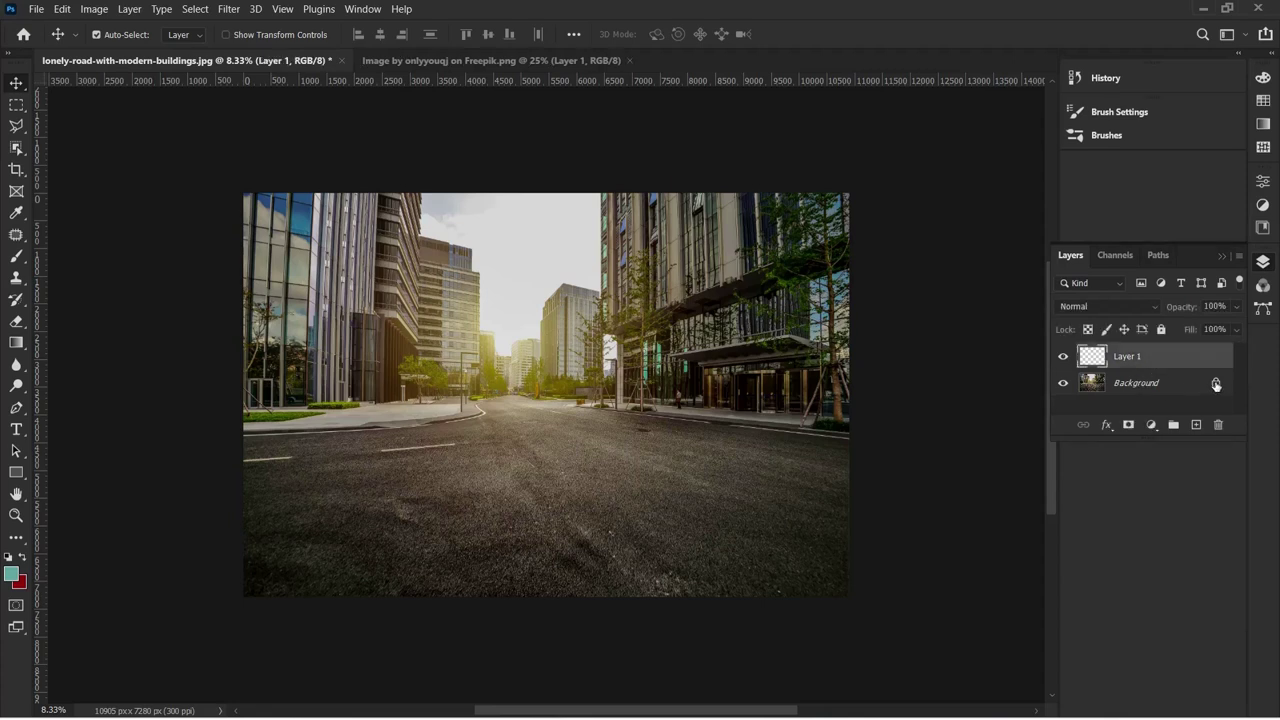
left_click(1215, 382)
left_click(1166, 362)
Step: Marquee-select the NO PARKING text in its image, then add an empty layer above Layer 0
left_click(412, 60)
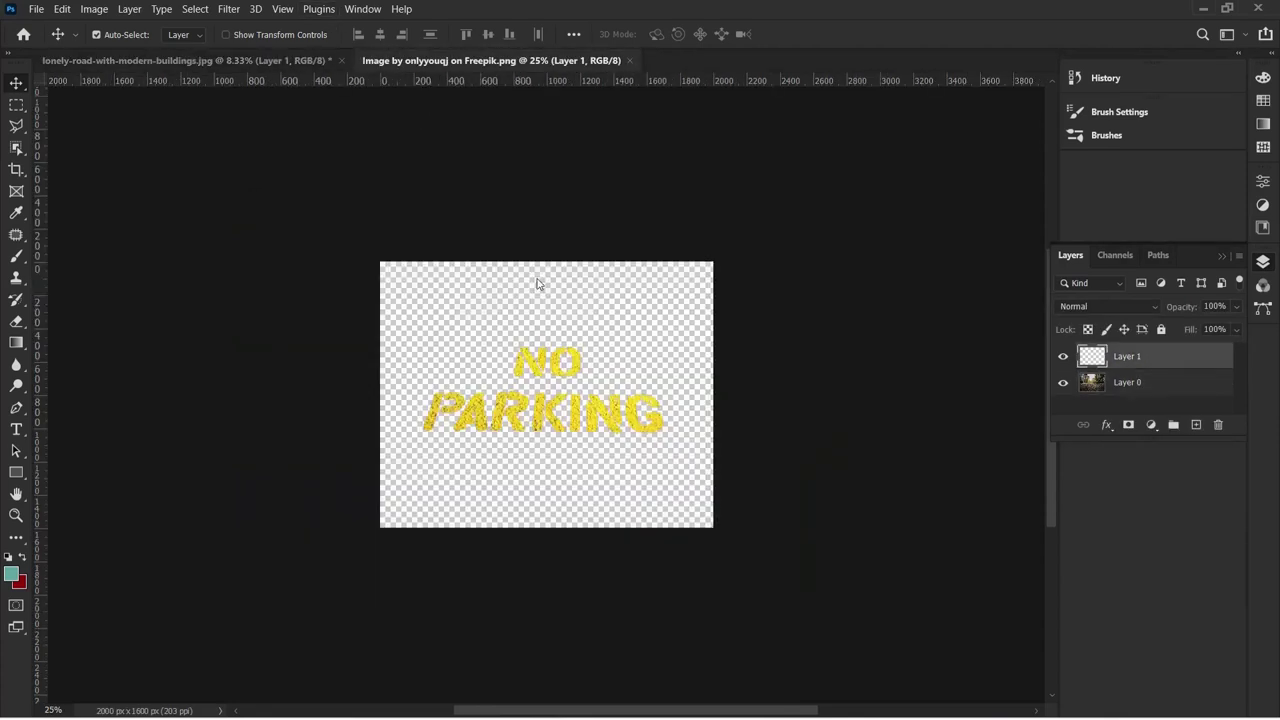
key("m")
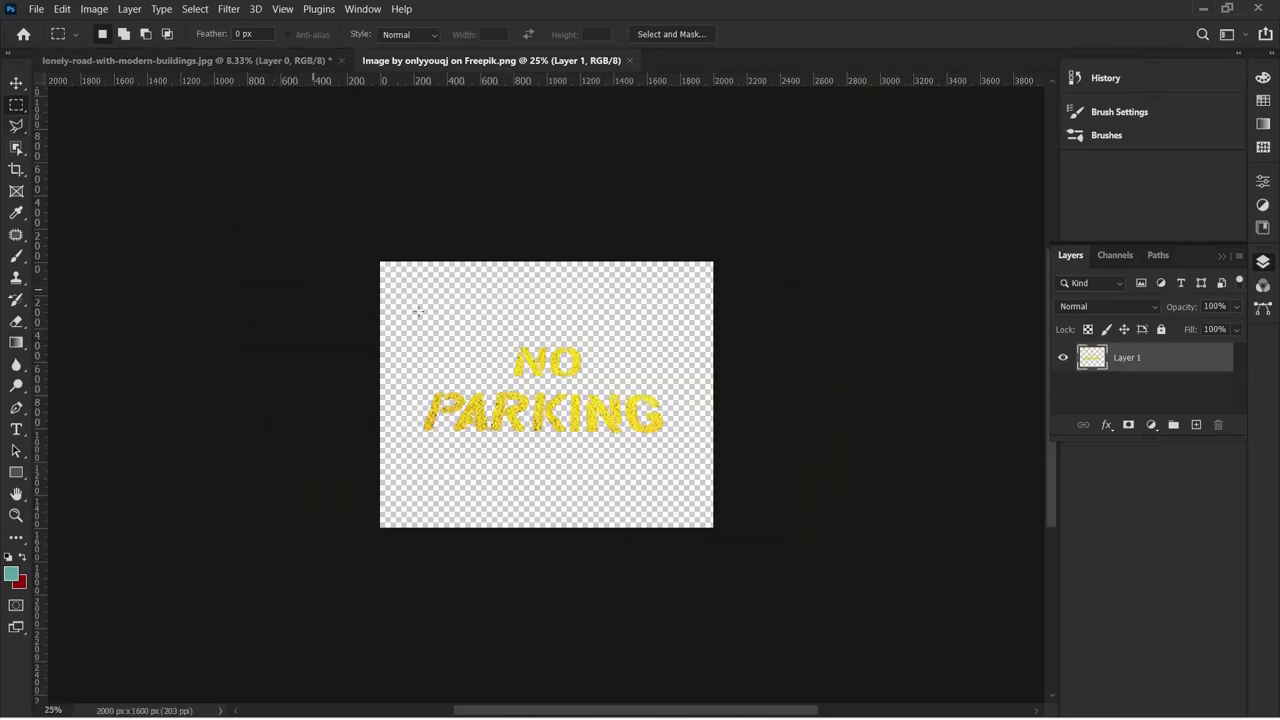
mouse_move(421, 370)
left_mouse_down()
mouse_move(674, 437)
mouse_move(697, 451)
mouse_move(693, 481)
left_mouse_up()
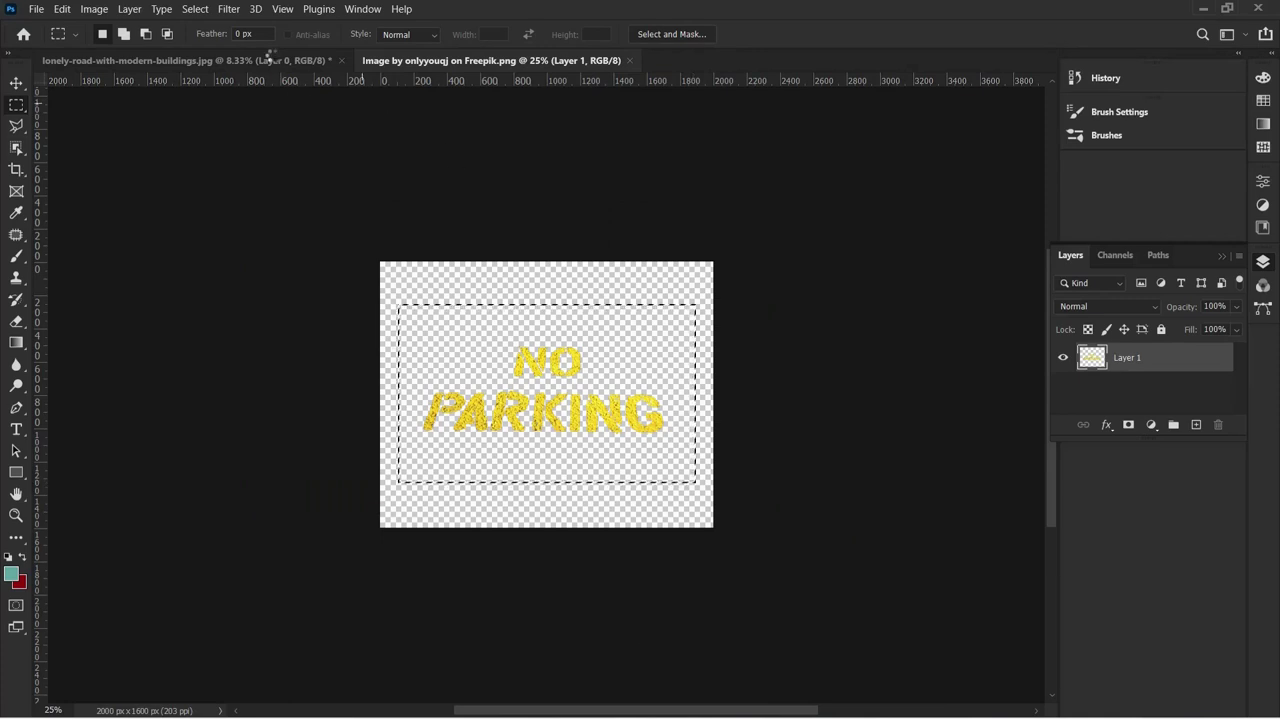
left_click(272, 62)
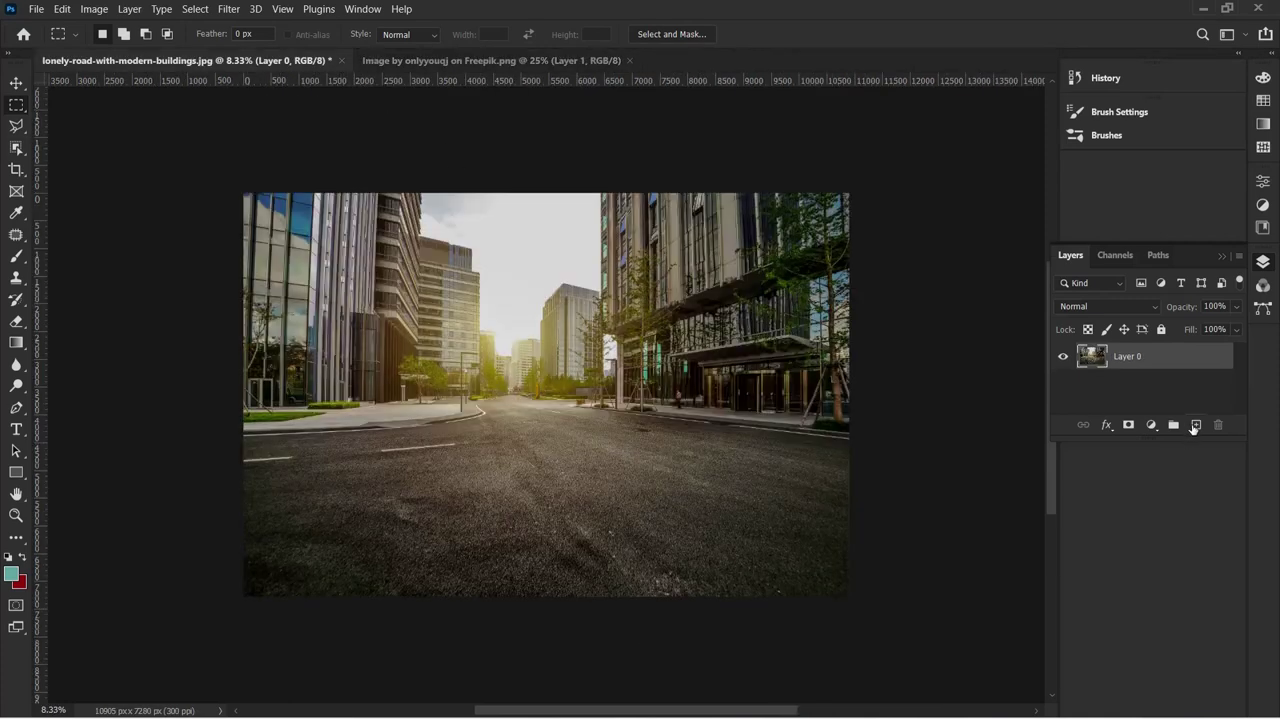
left_click(1194, 426)
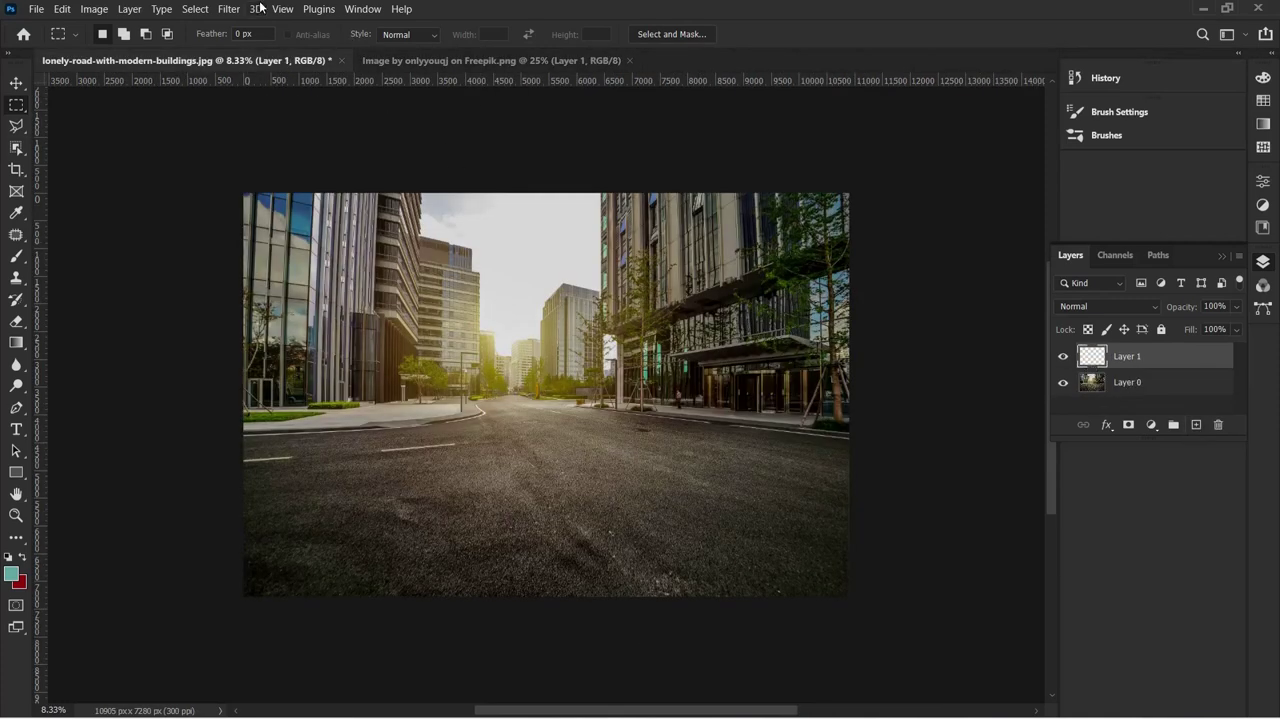
Step: Create a Vanishing Point perspective plane on the road, stretched past the image edges
left_click(229, 9)
left_click(271, 166)
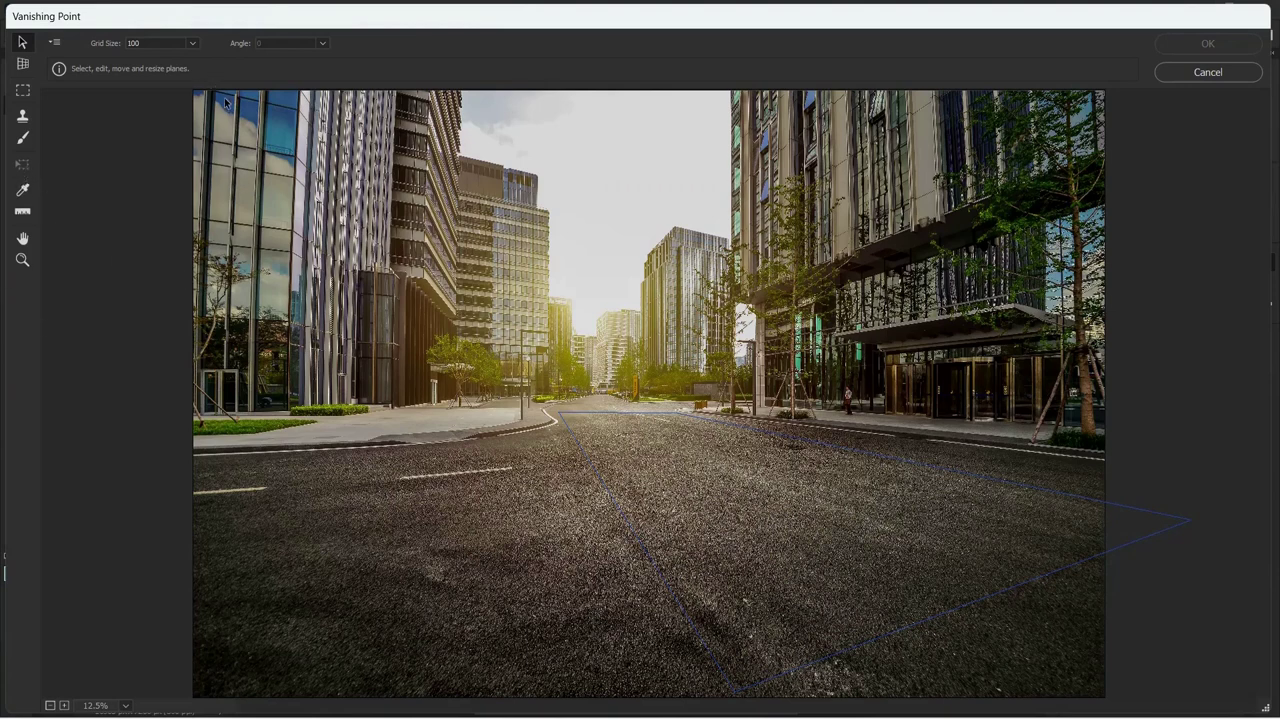
left_click(733, 500)
left_click_drag(733, 500, 729, 490)
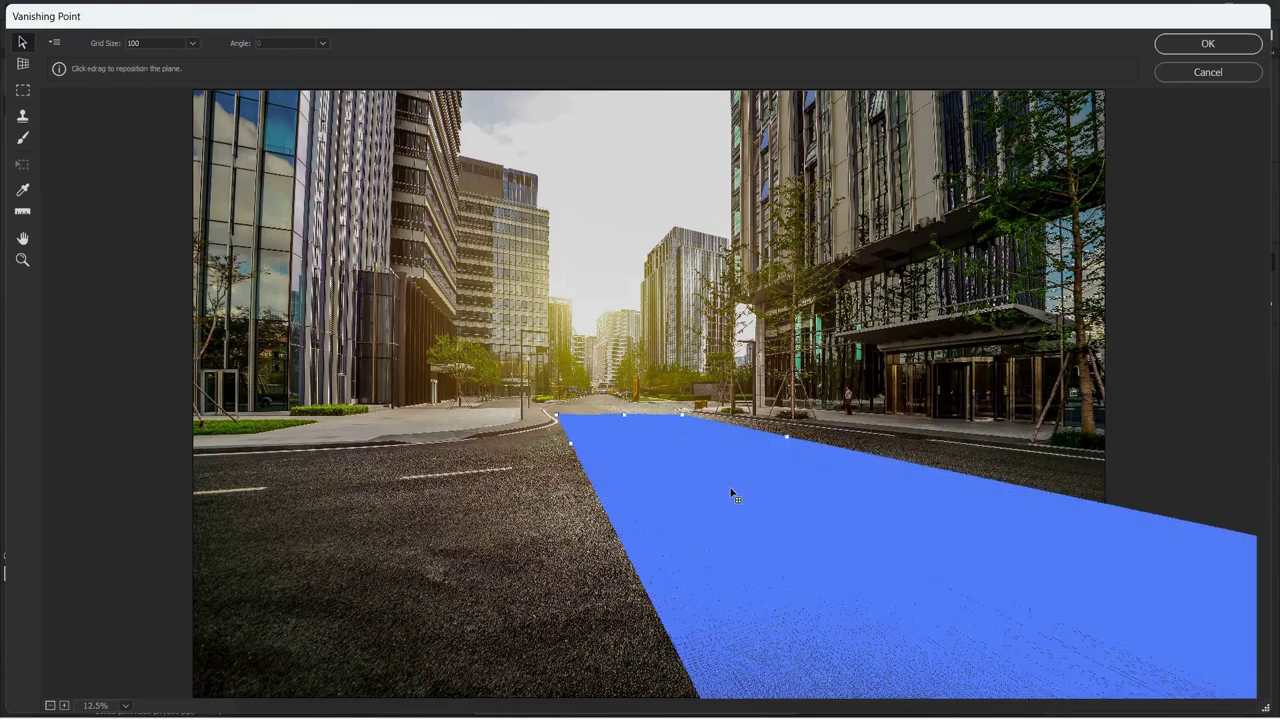
key("alt")
Step: Paste the NO PARKING text into Vanishing Point and move it toward the road plane
key("ctrl+v")
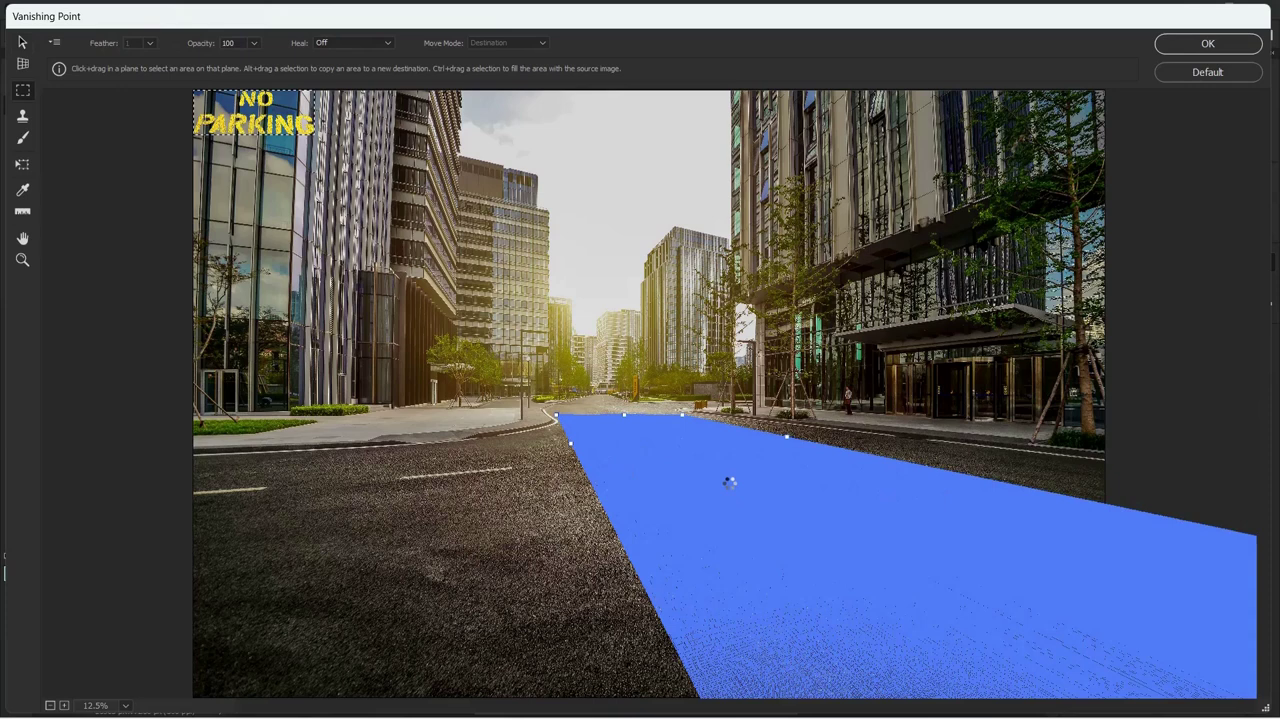
mouse_move(240, 113)
left_mouse_down()
mouse_move(185, 248)
mouse_move(240, 195)
left_mouse_up()
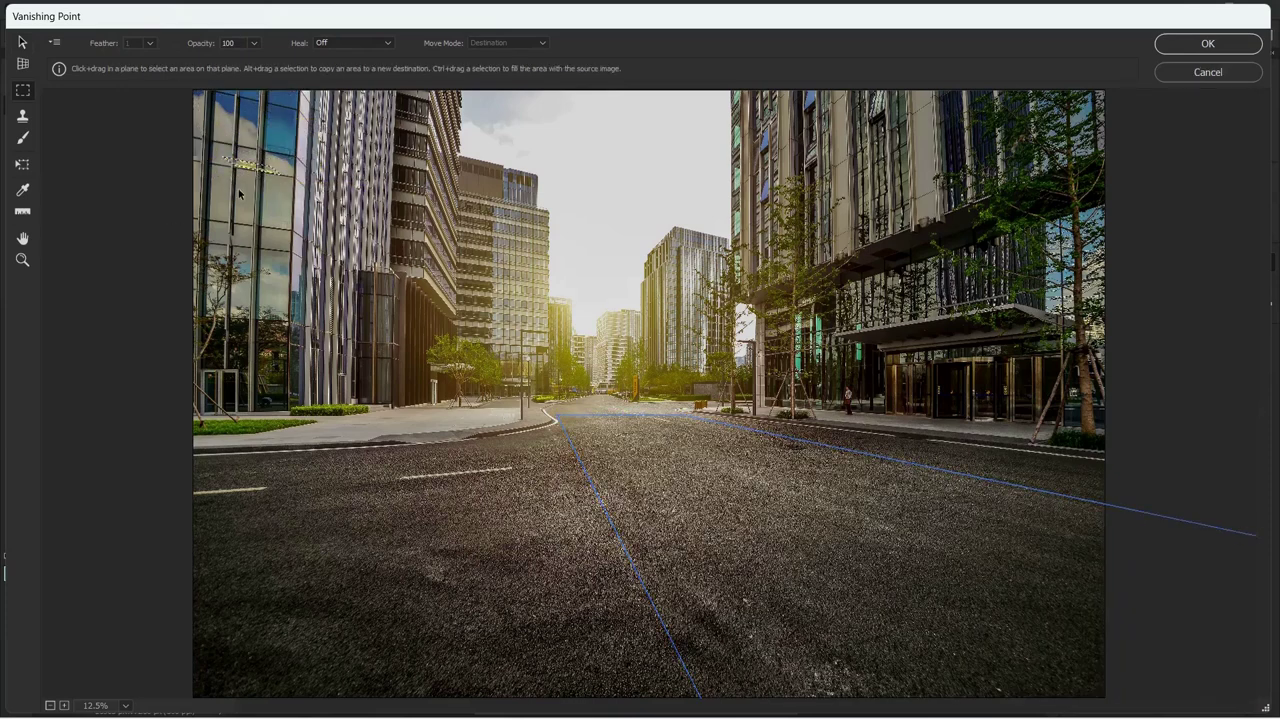
key("ctrl+v")
Step: Scale the NO PARKING text larger in perspective on the road's right side, then confirm with OK
key("t")
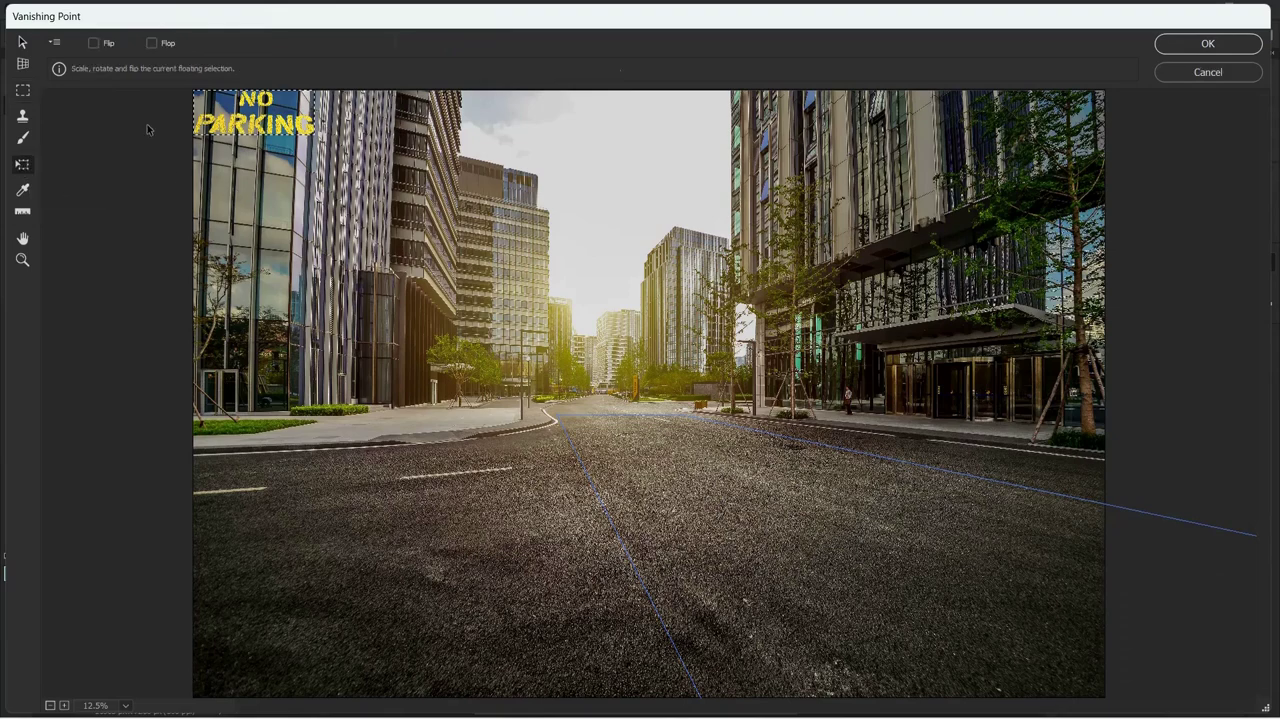
mouse_move(250, 122)
left_mouse_down()
mouse_move(777, 552)
mouse_move(1114, 546)
left_mouse_up()
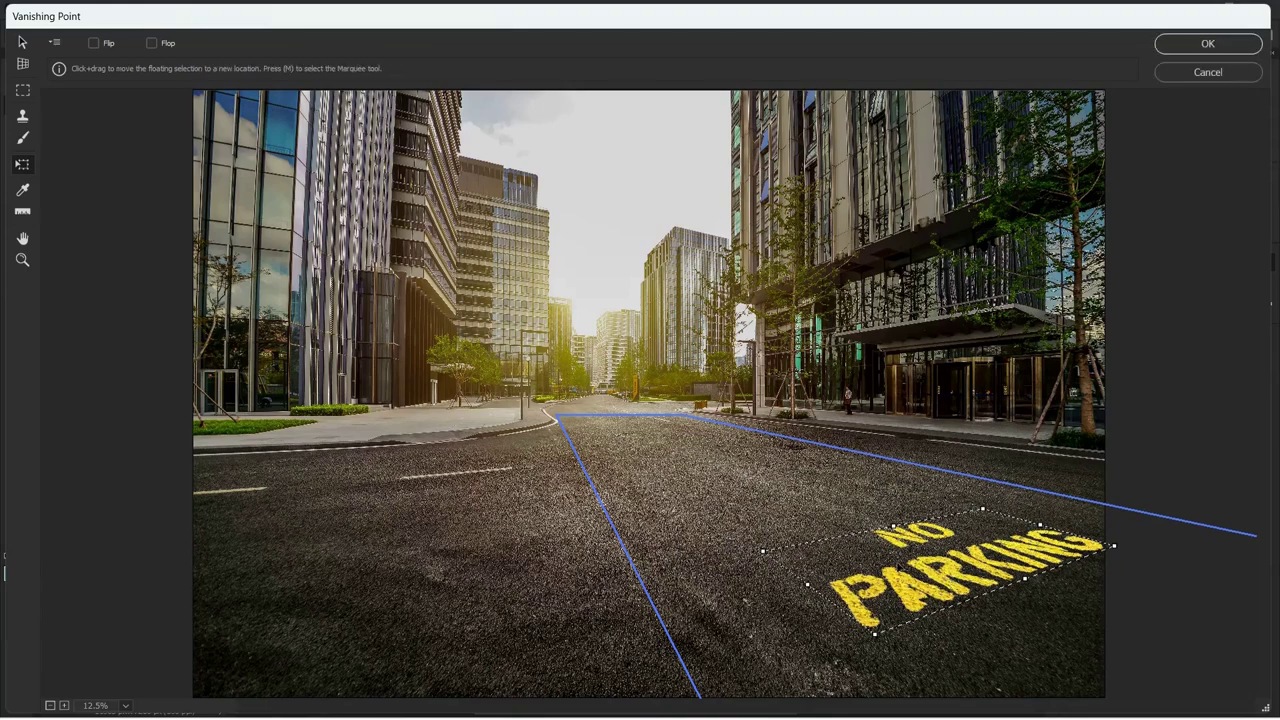
left_click_drag(919, 575, 785, 545)
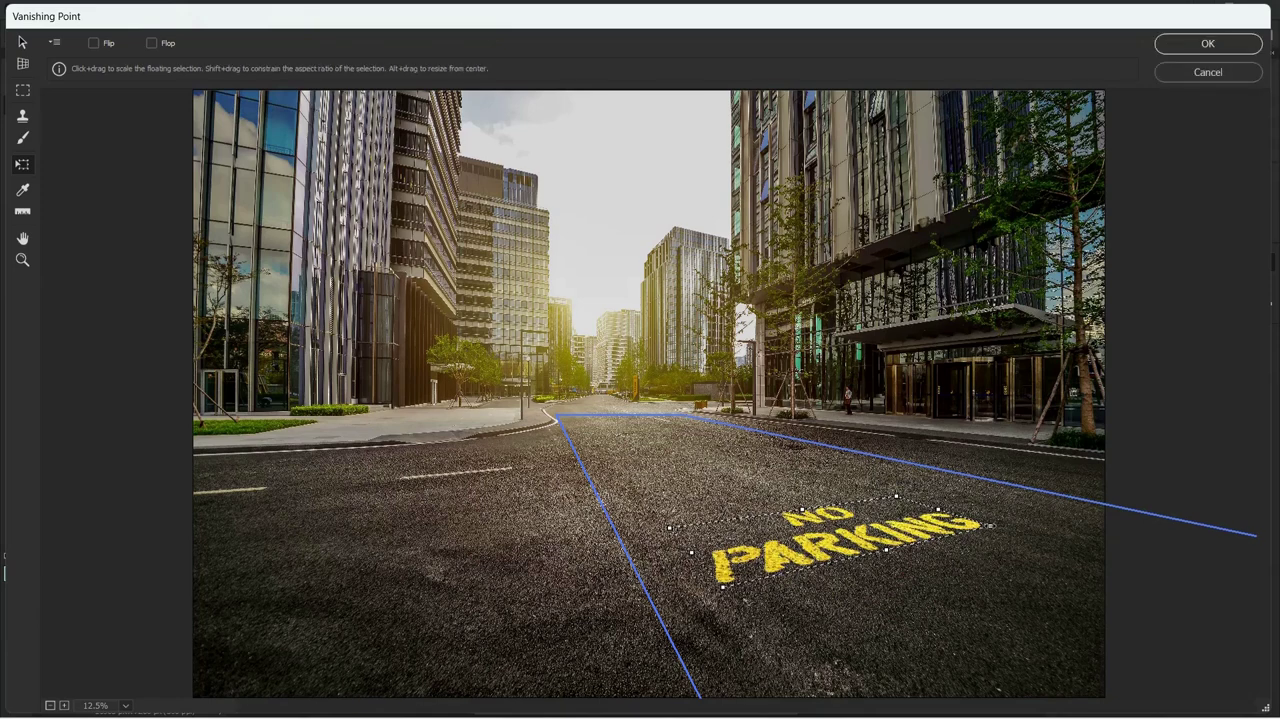
left_click_drag(995, 527, 1071, 535)
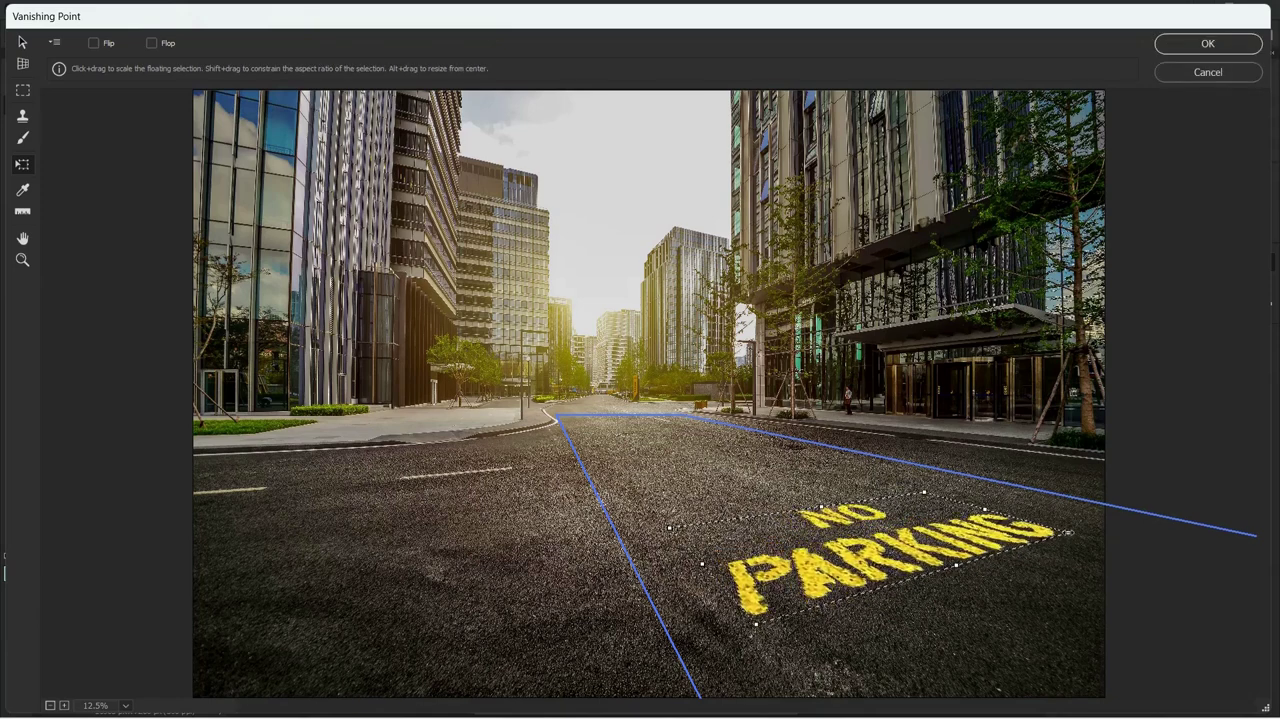
key("Return")
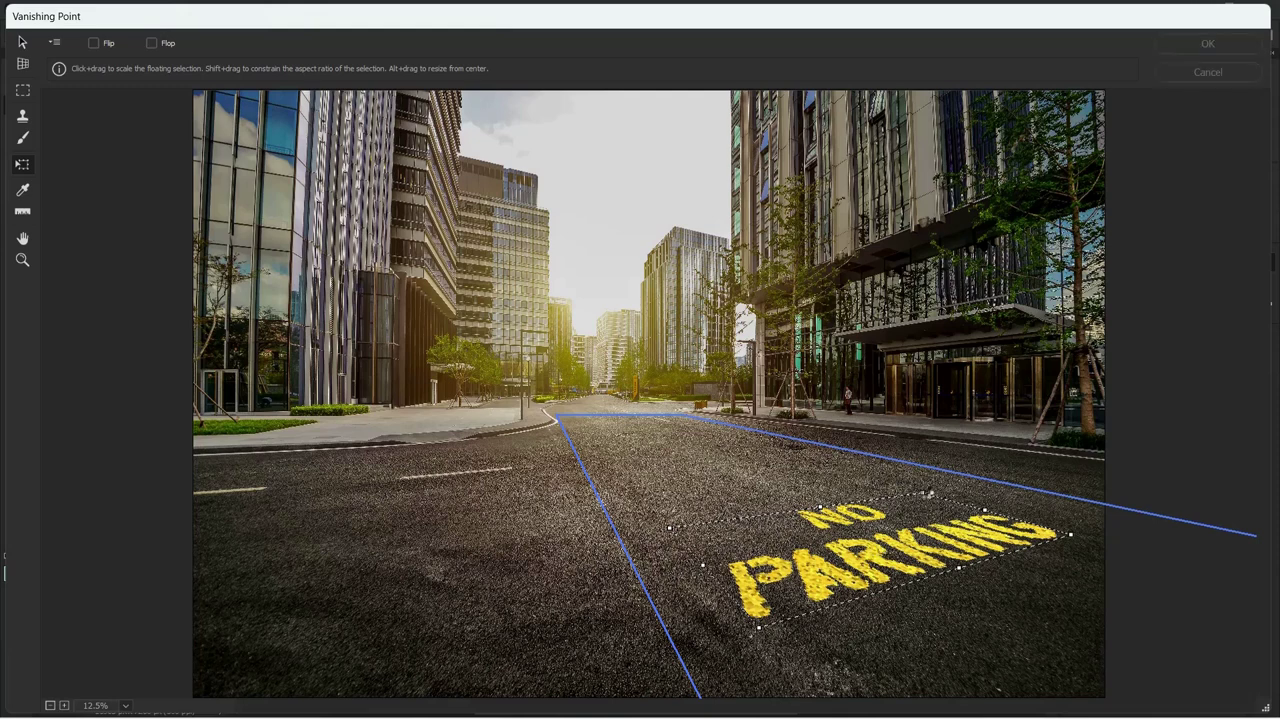
left_click_drag(963, 571, 963, 570)
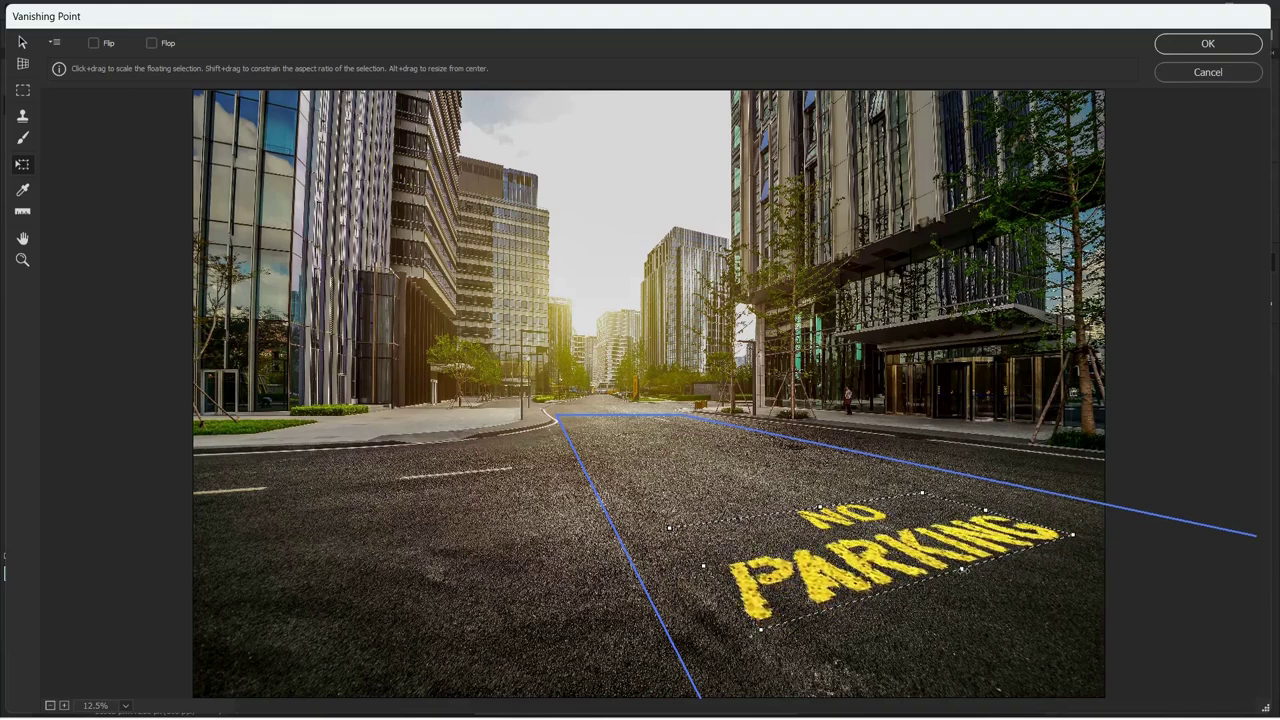
left_click(1205, 48)
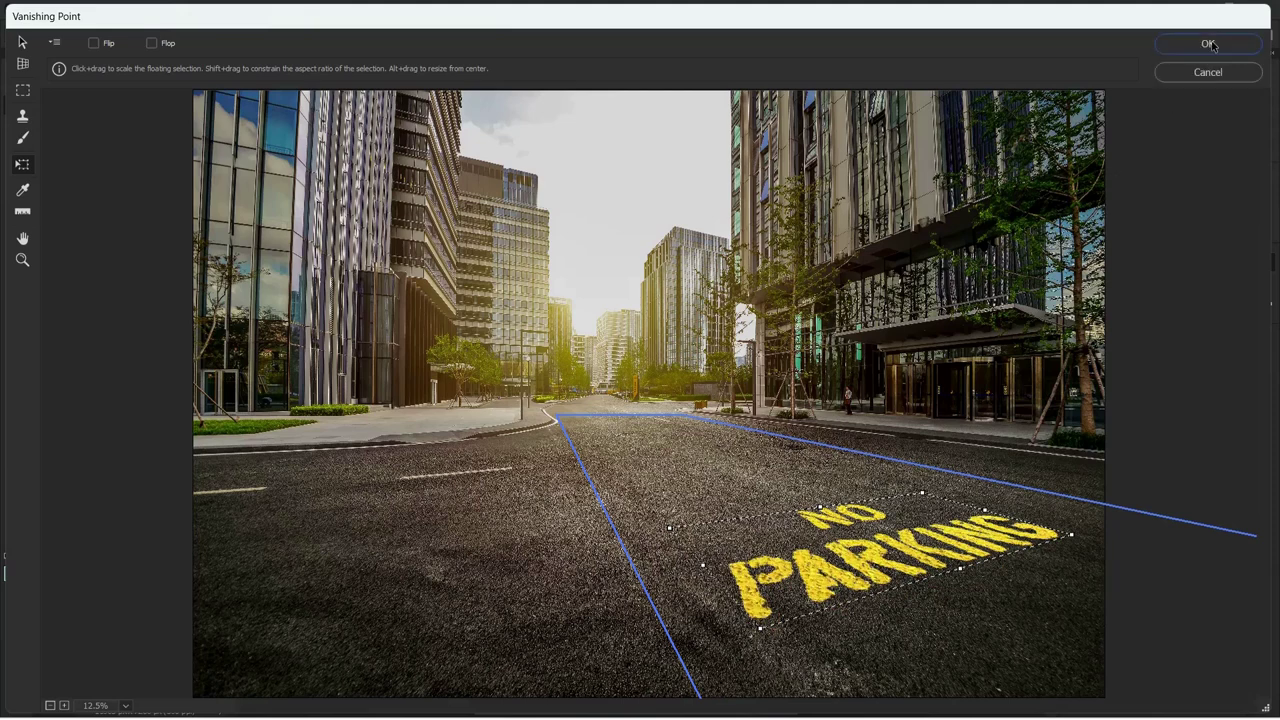
left_click(1209, 45)
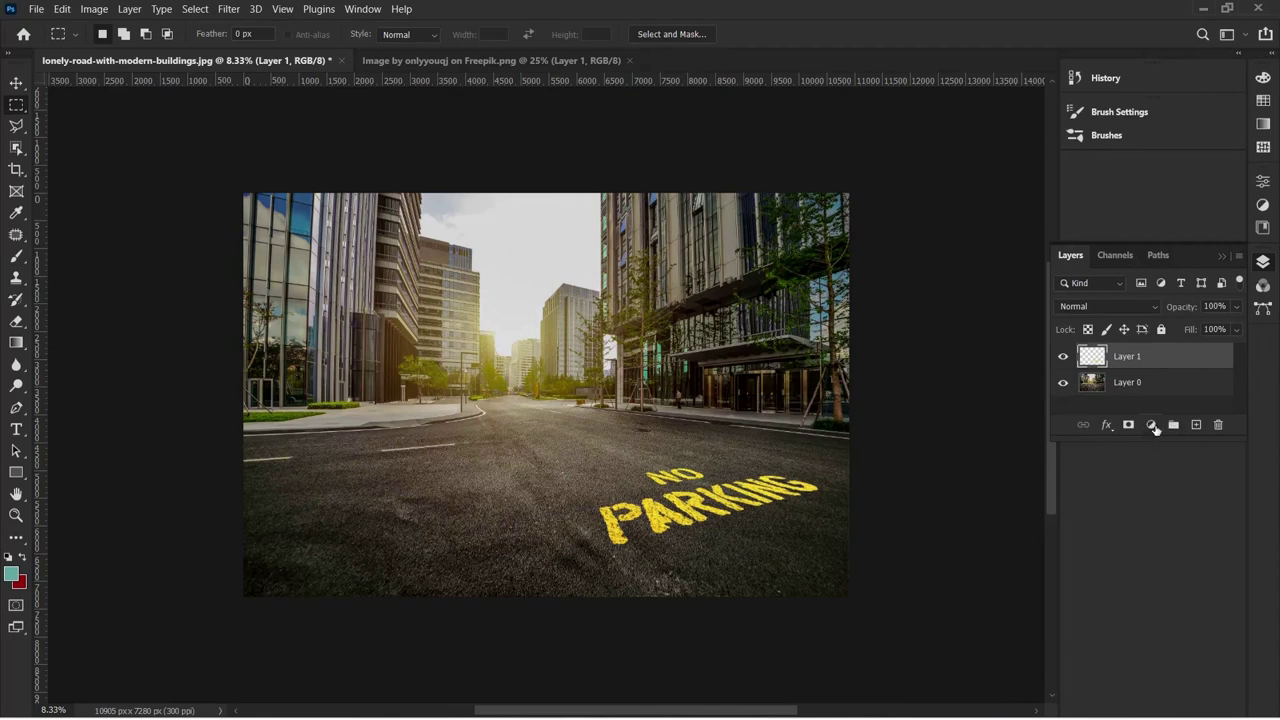
Step: Change Layer 1's blend mode to Dissolve in the Layers panel
left_click(1153, 426)
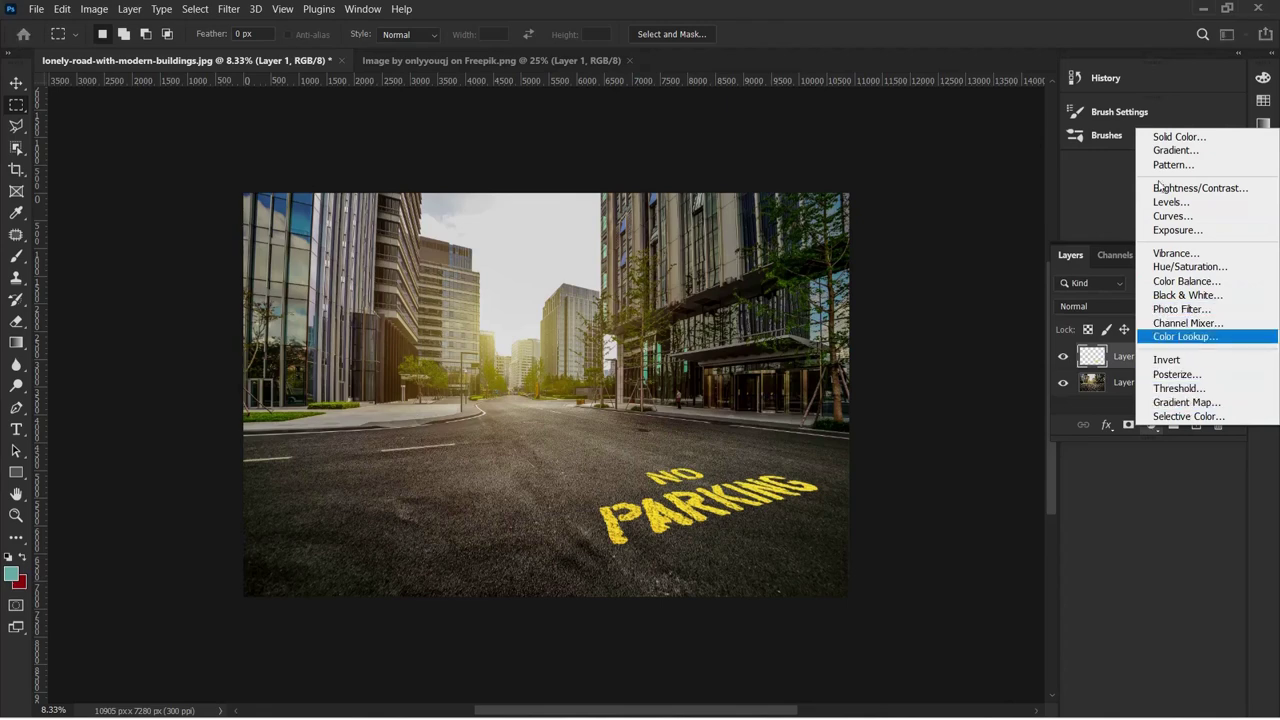
left_click(1108, 305)
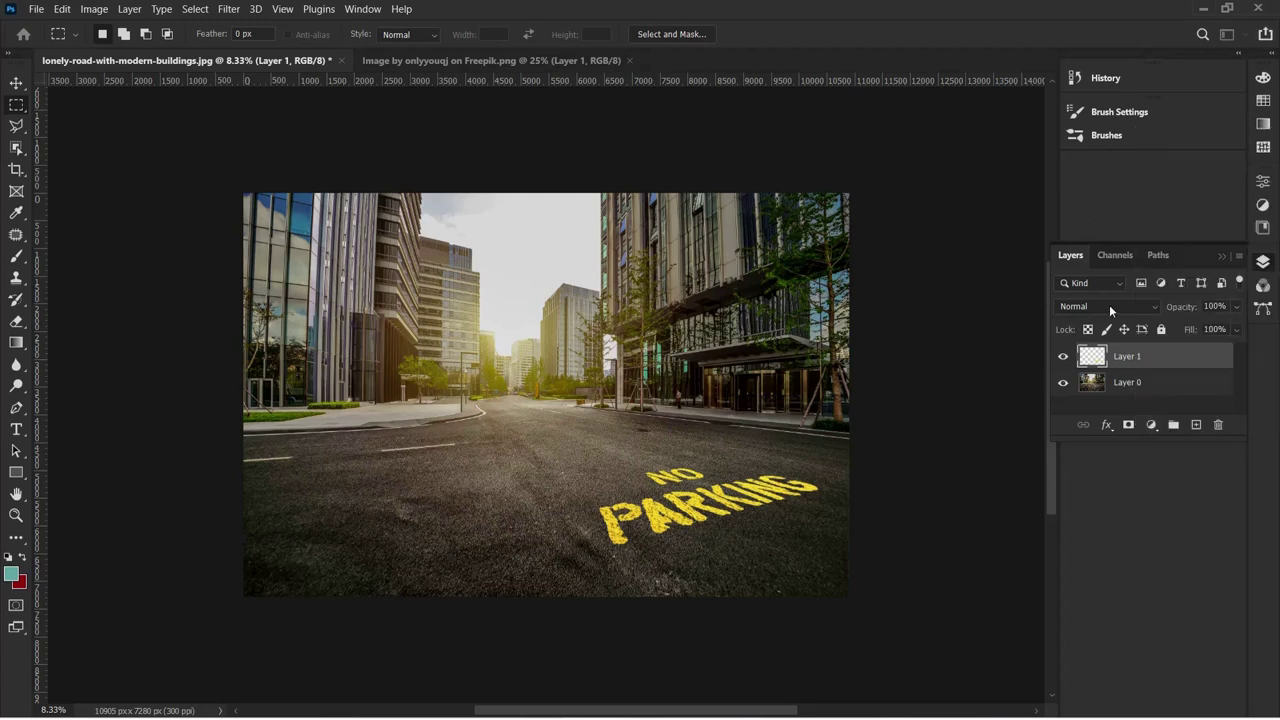
left_click(1148, 305)
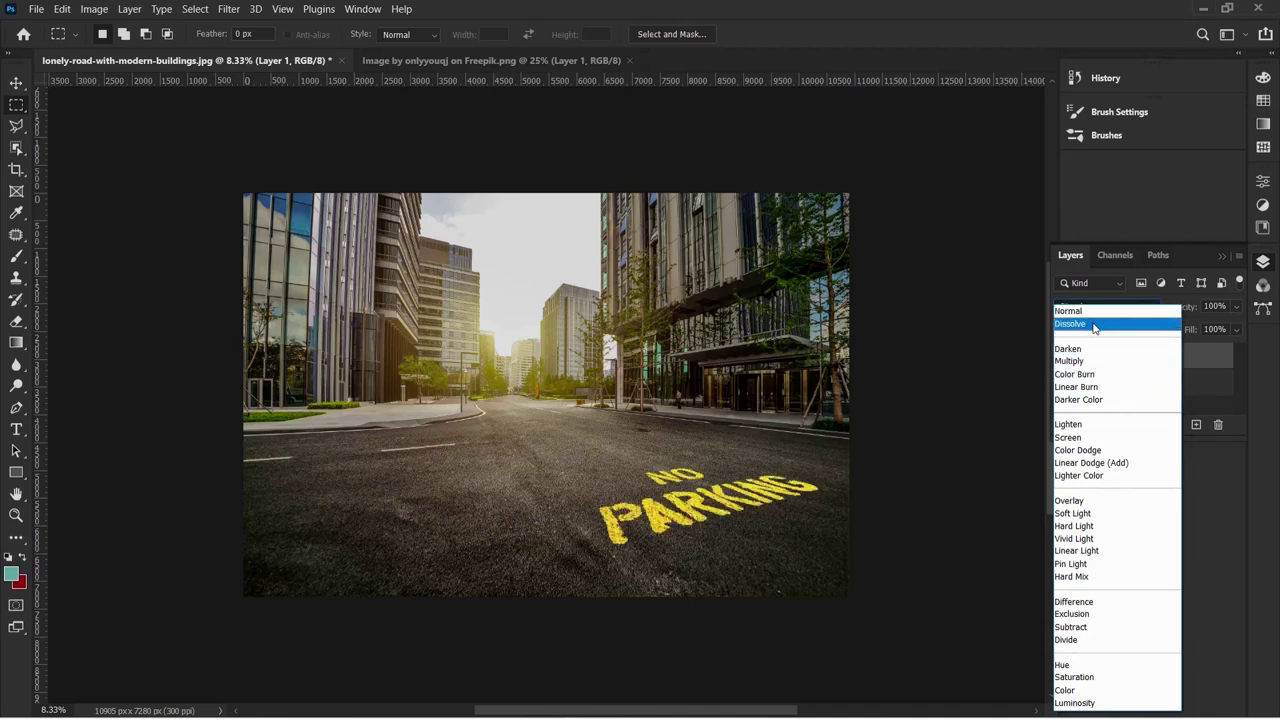
left_click(1095, 324)
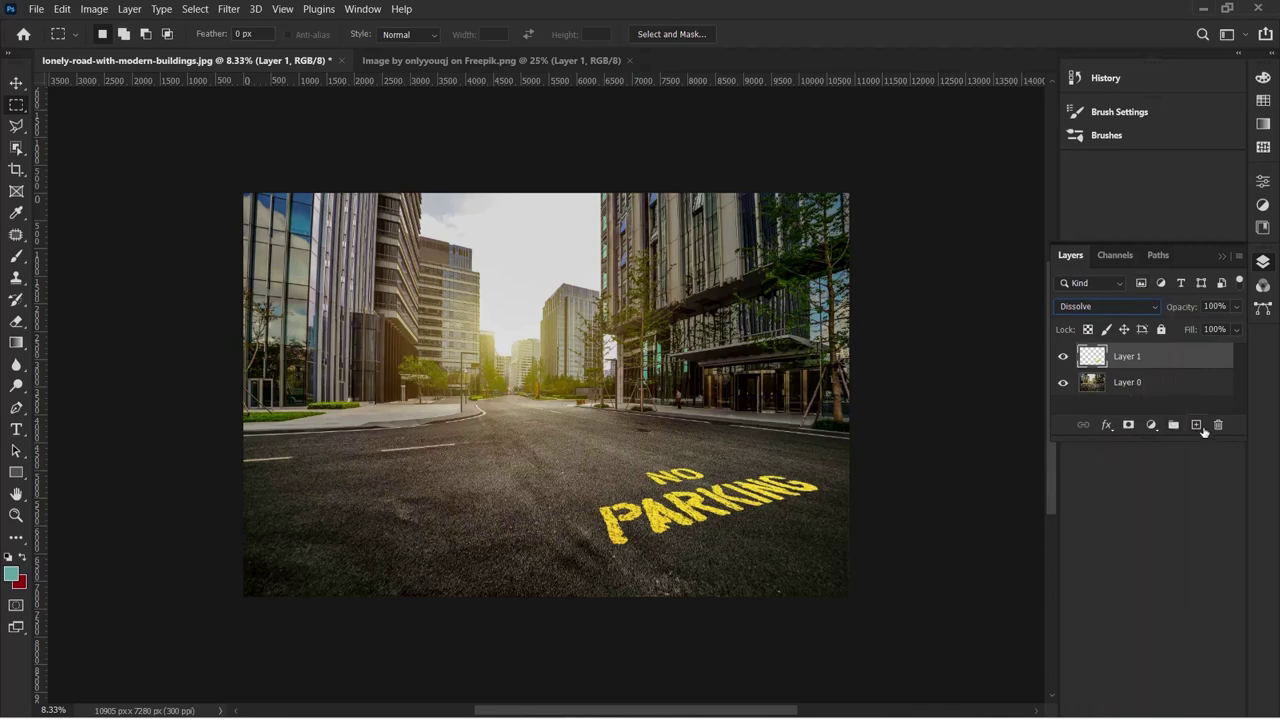
Step: Add a white layer mask to Layer 1
left_click(1125, 426)
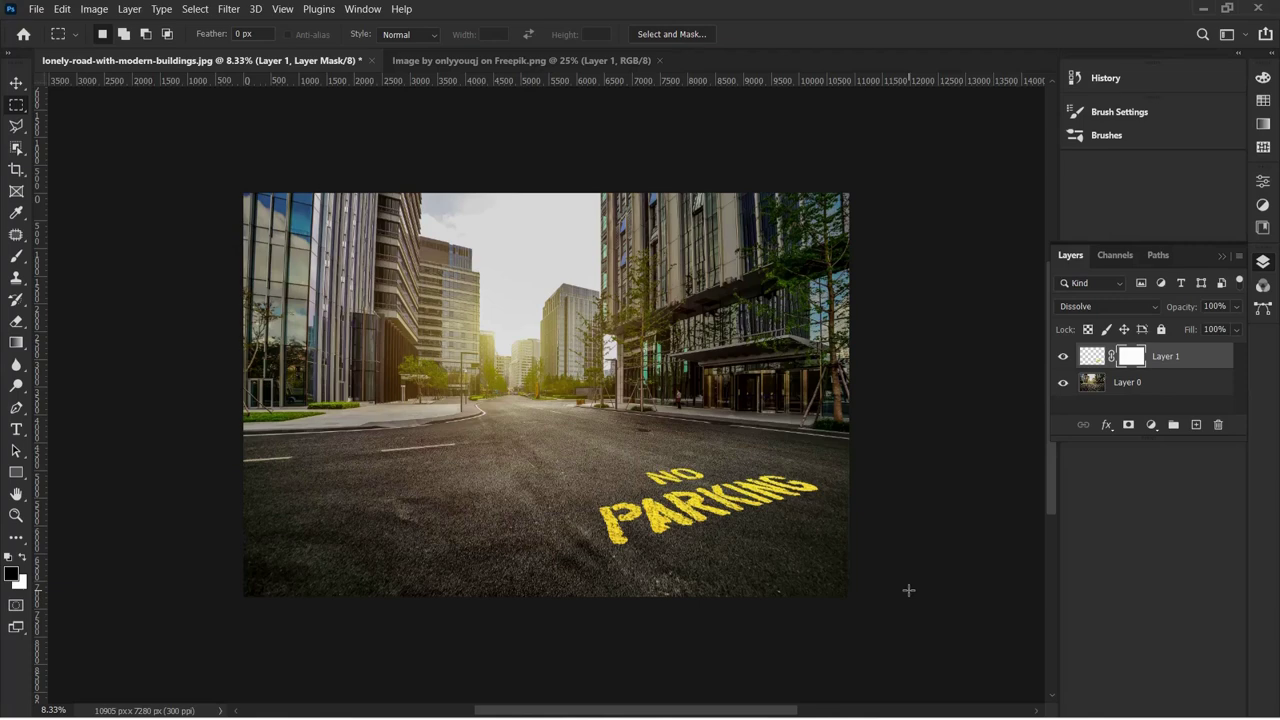
Step: Set Layer 1's Blend If Underlying Layer range to 0–84 in Blending Options
right_click(1206, 356)
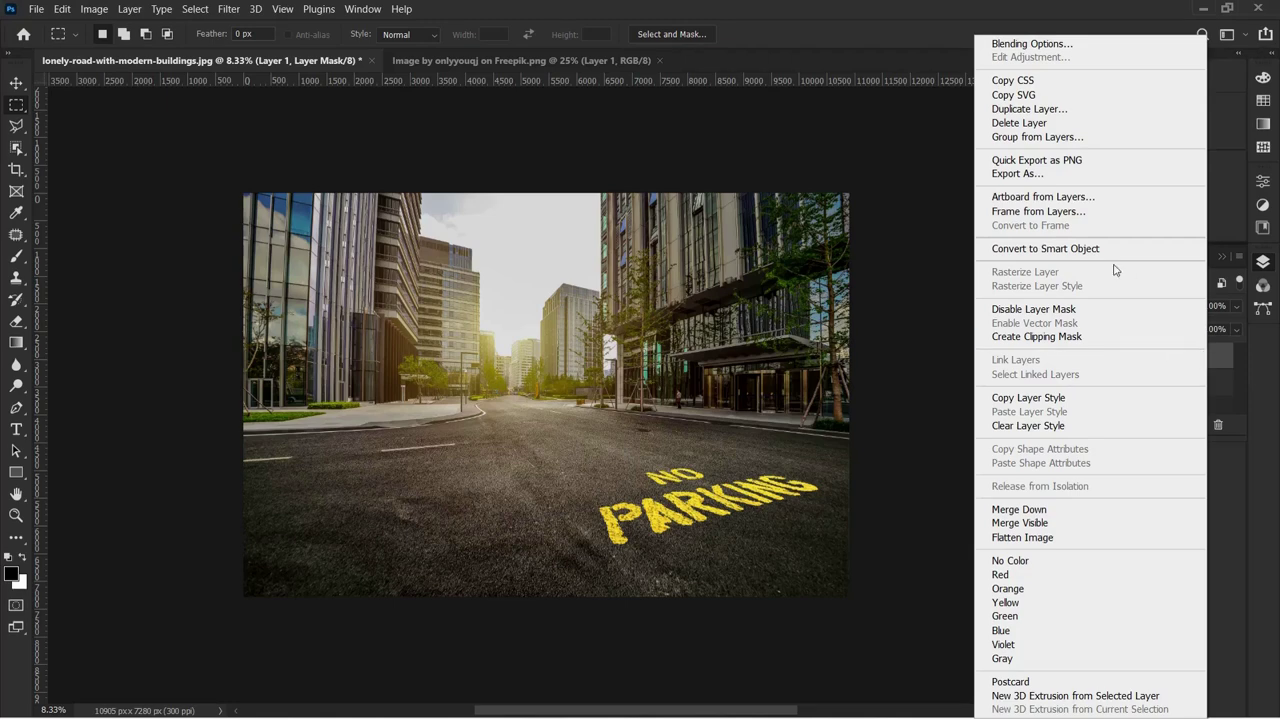
left_click(1031, 44)
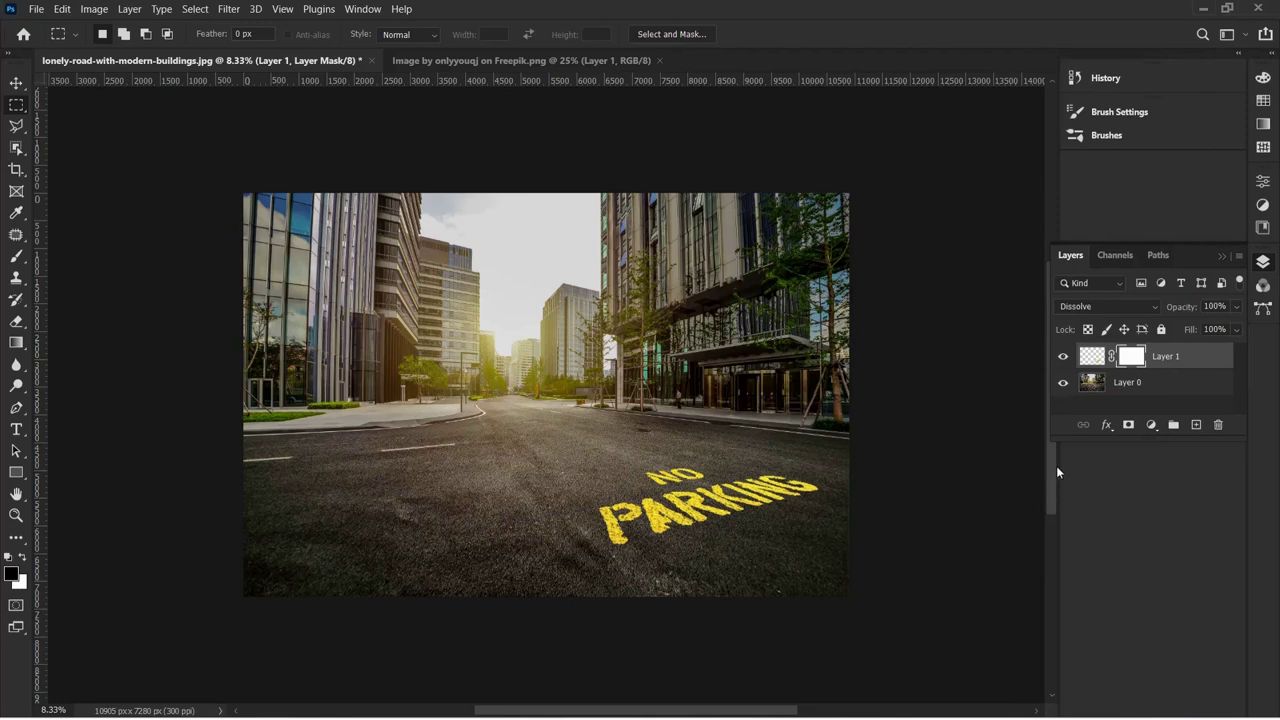
double_click(1108, 373)
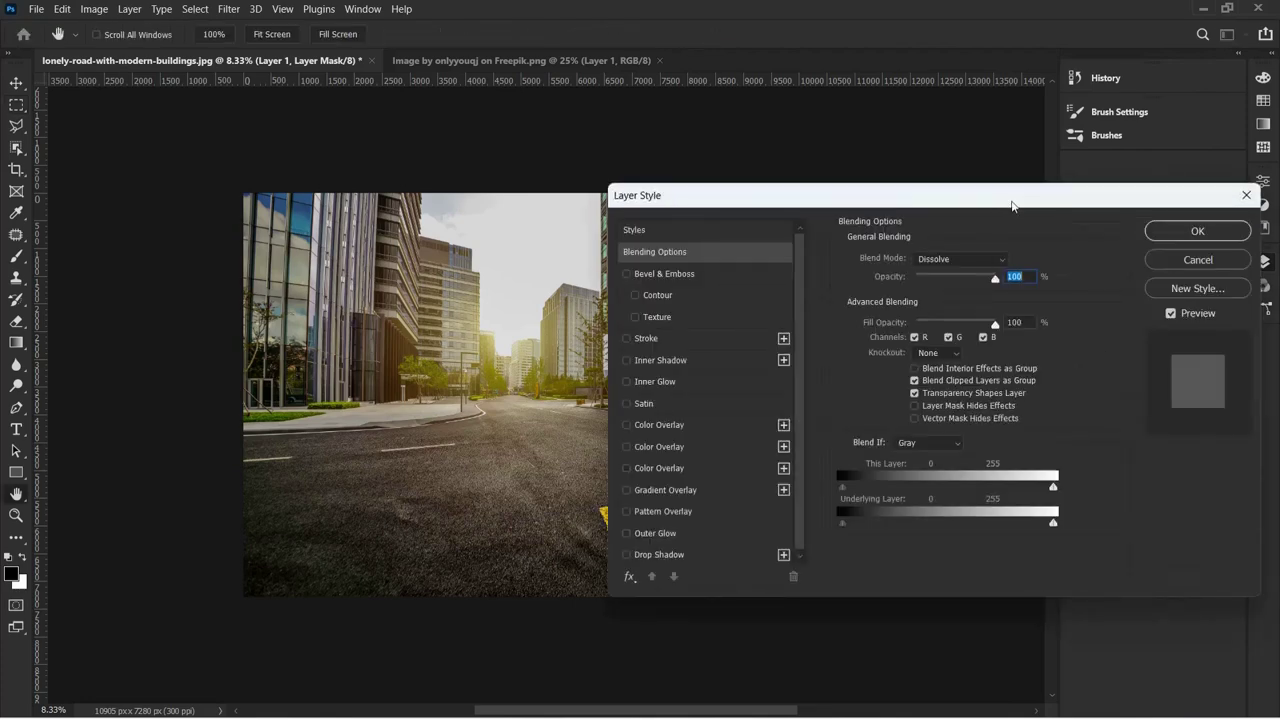
left_click_drag(1014, 196, 538, 13)
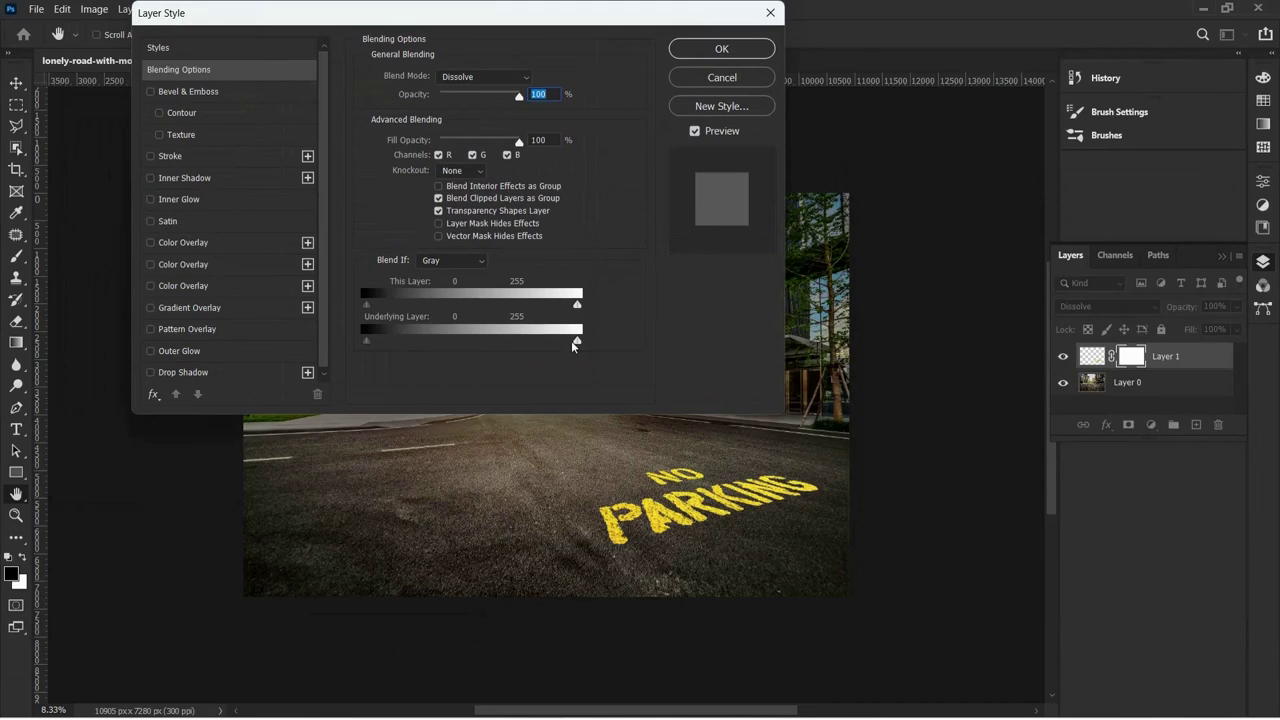
mouse_move(577, 341)
left_mouse_down()
mouse_move(424, 340)
mouse_move(437, 342)
left_mouse_up()
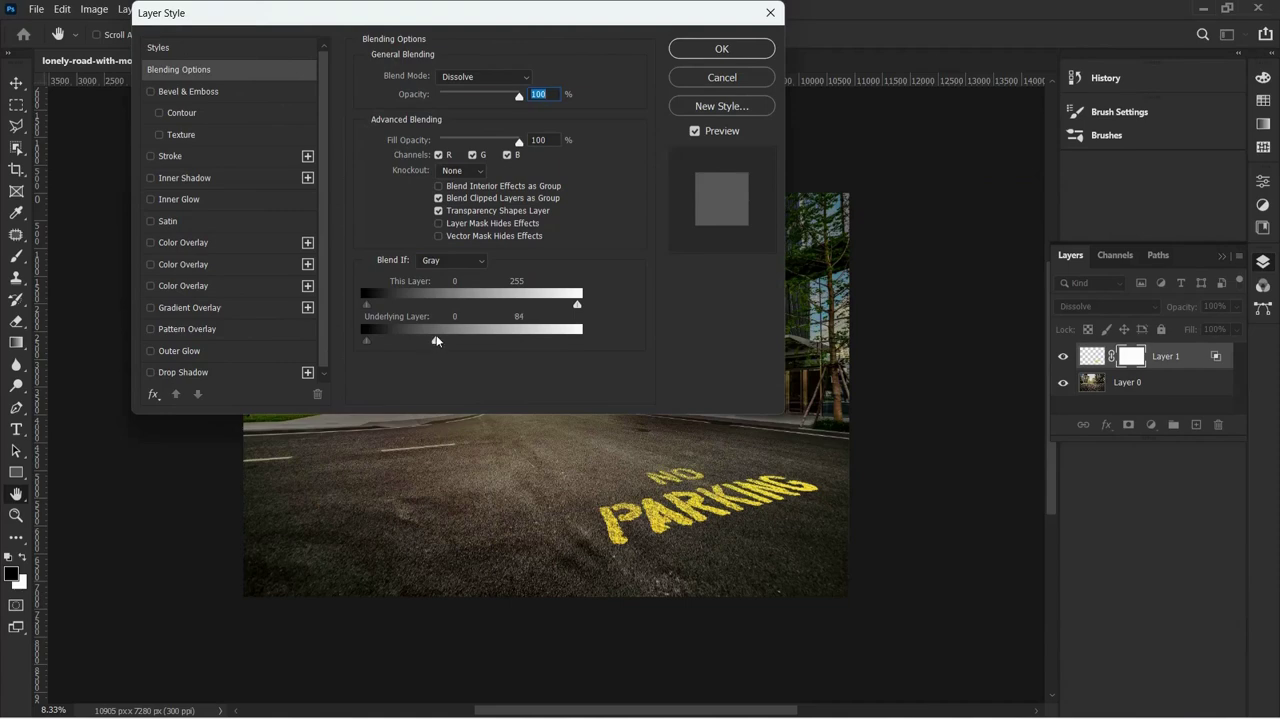
left_click(728, 45)
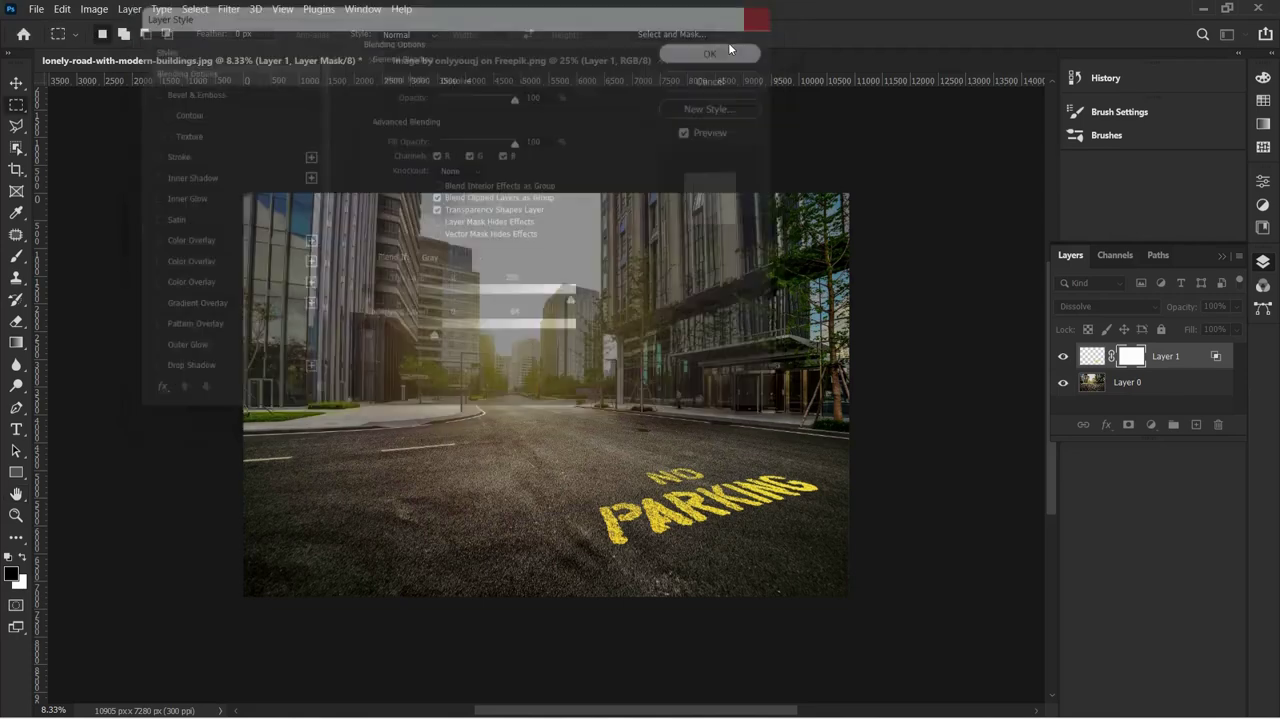